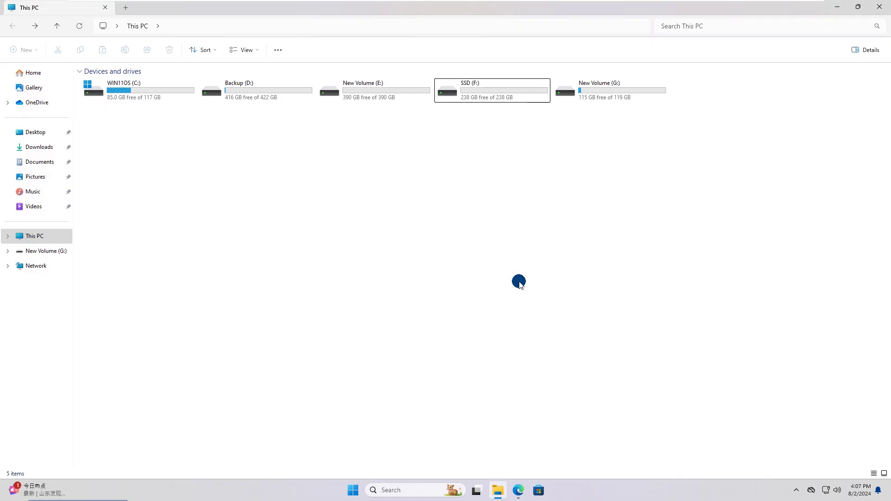
Step: Check that New Volume (G:) contains files and SSD (F:) is empty
double_click(592, 89)
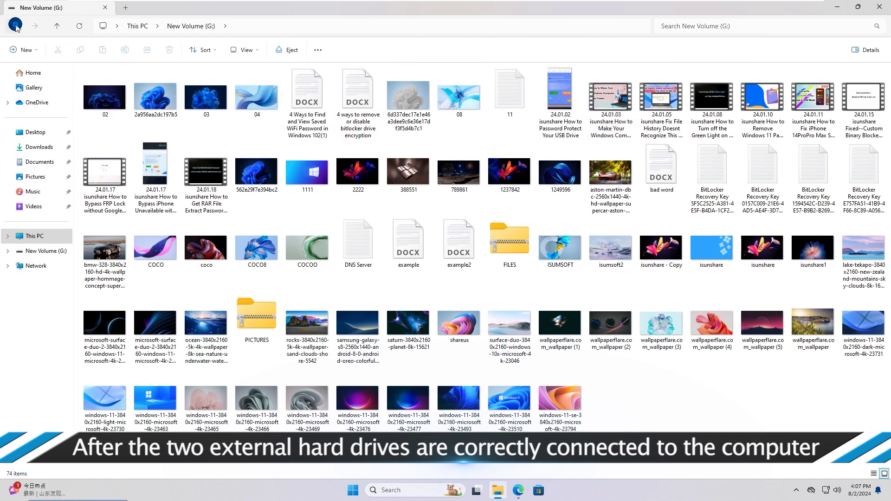
click(16, 27)
double_click(487, 86)
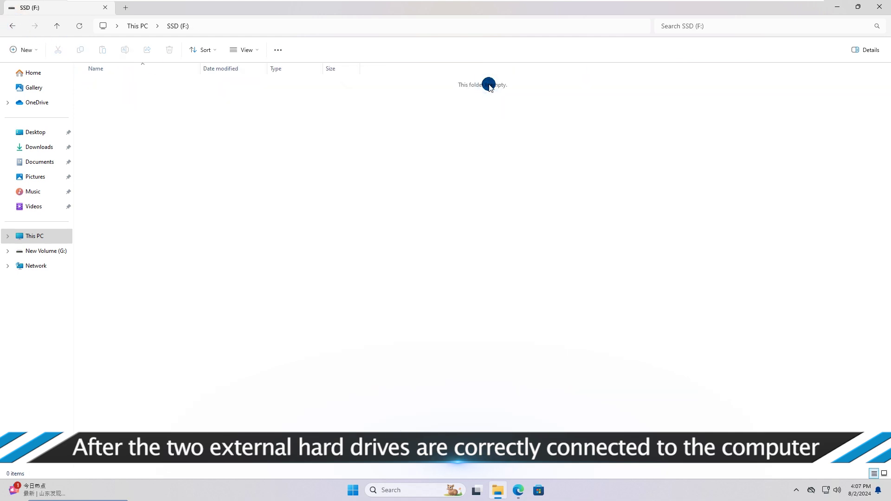
click(12, 26)
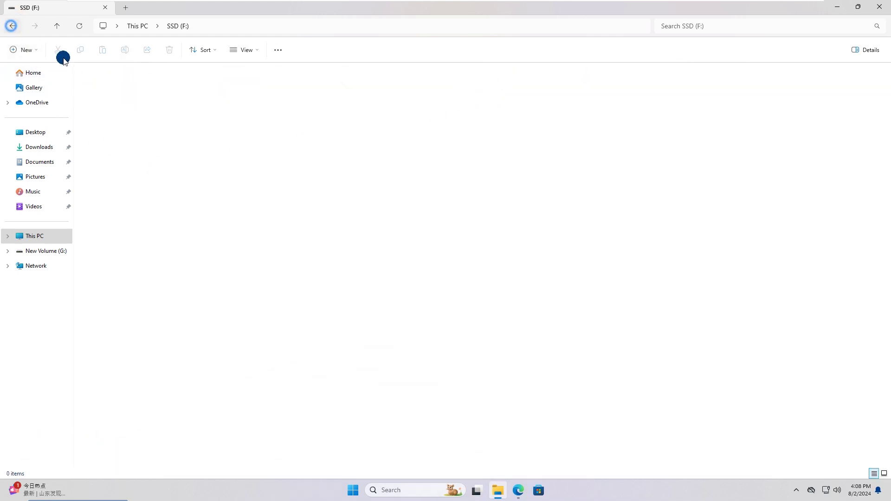
click(457, 248)
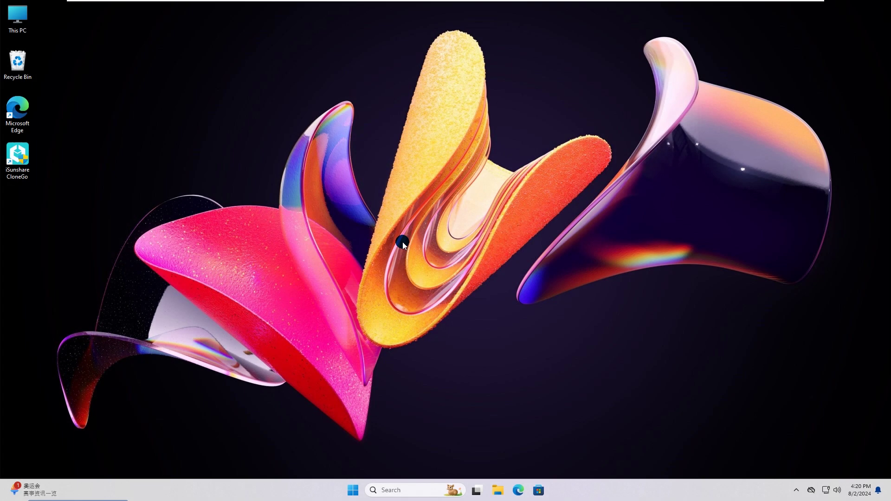
Step: Start iSunshare CloneGo from its desktop shortcut, approving the User Account Control prompt
double_click(18, 153)
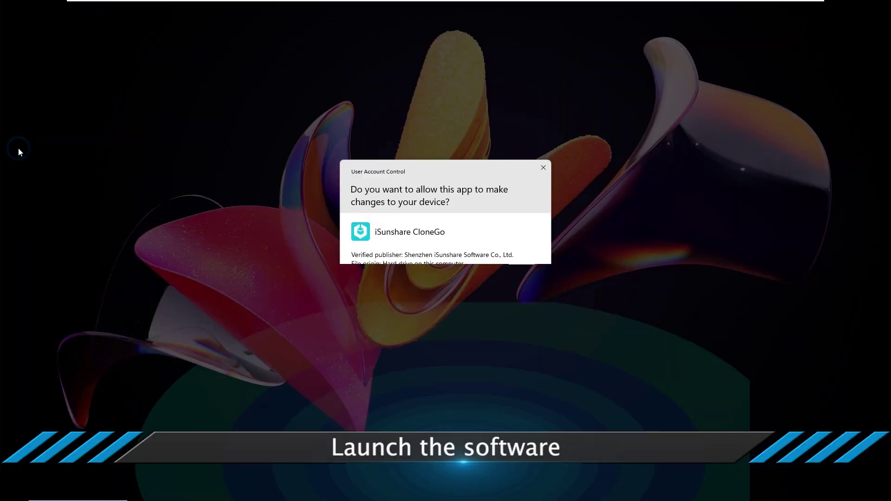
click(397, 324)
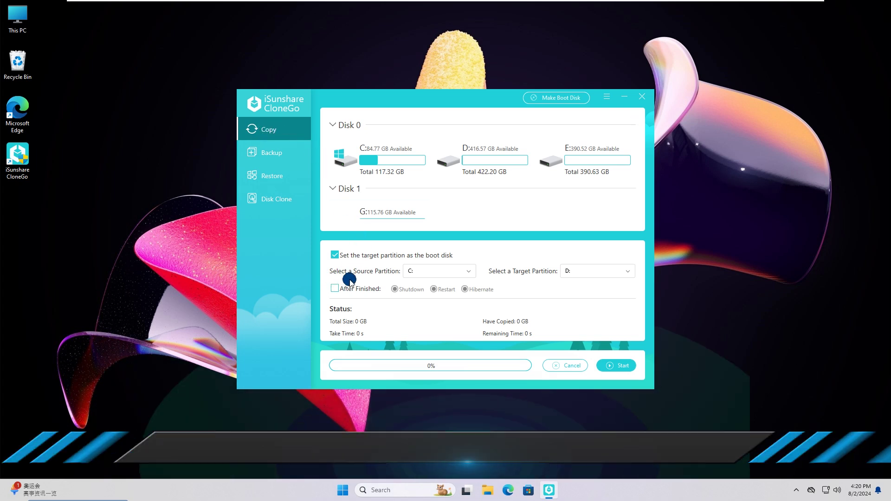
Step: Pick G: from the source partition list and F: from the target partition list
click(429, 273)
click(416, 326)
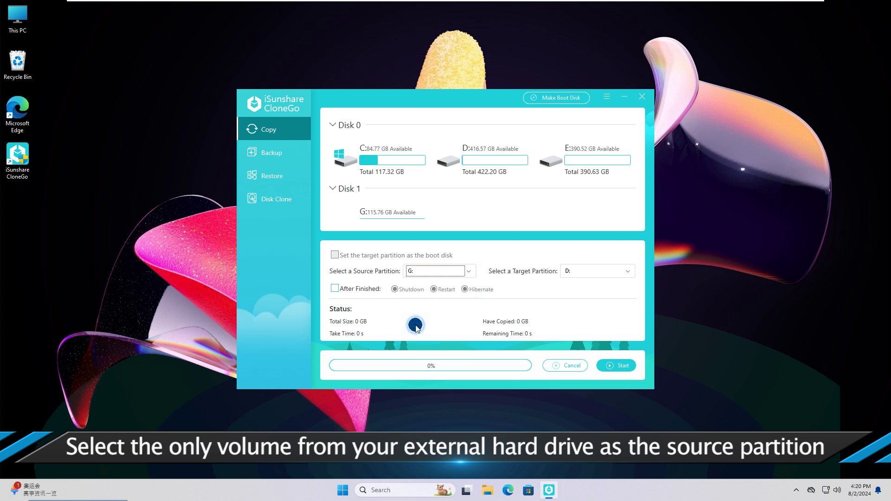
scroll(464, 203, down, 2)
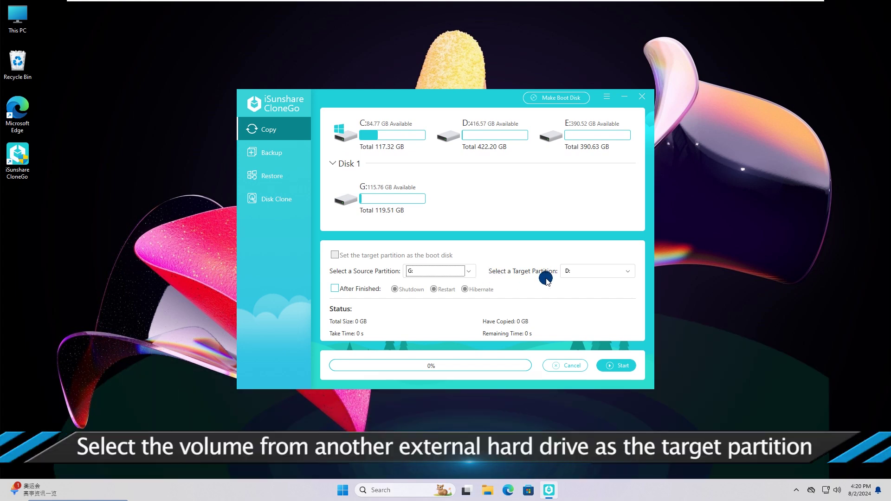
click(573, 272)
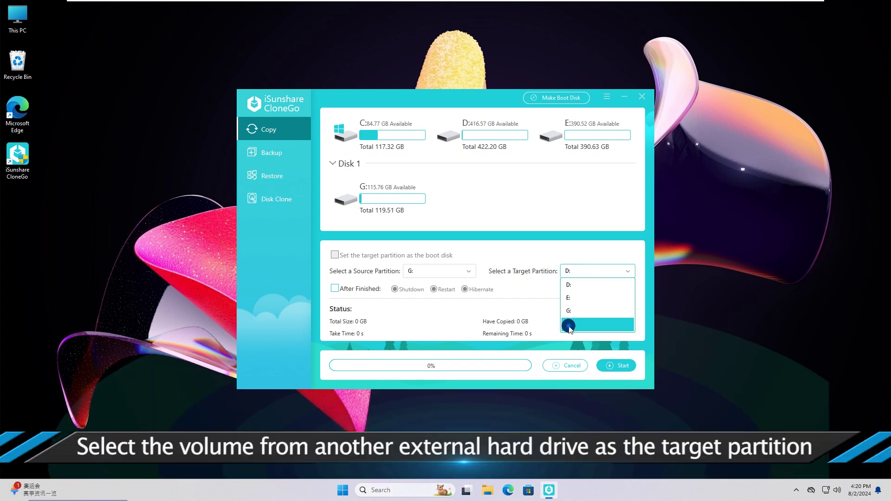
click(569, 325)
scroll(482, 200, down, 3)
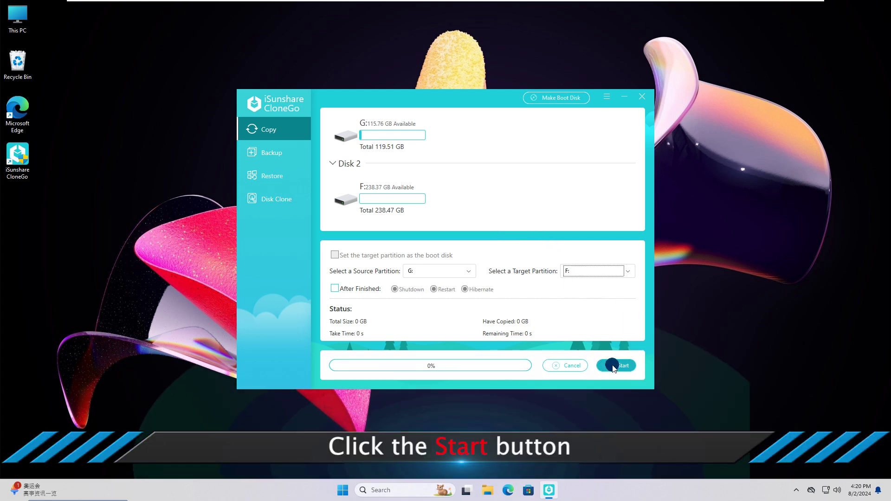
Step: Run the G: to F: copy, confirm overwriting F:, and acknowledge the completion message
click(614, 366)
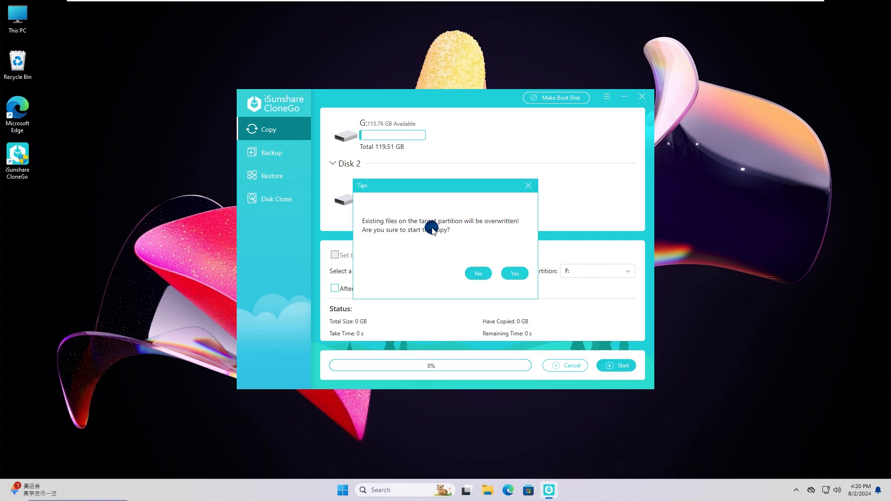
click(515, 274)
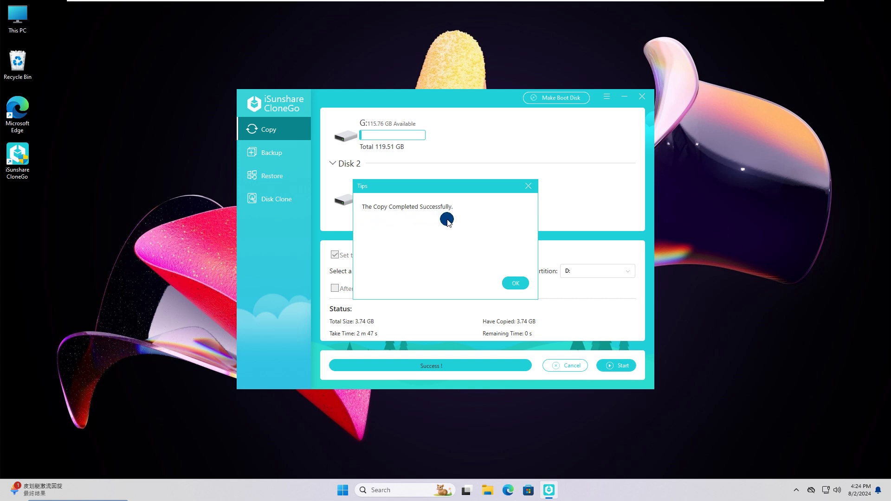
click(516, 283)
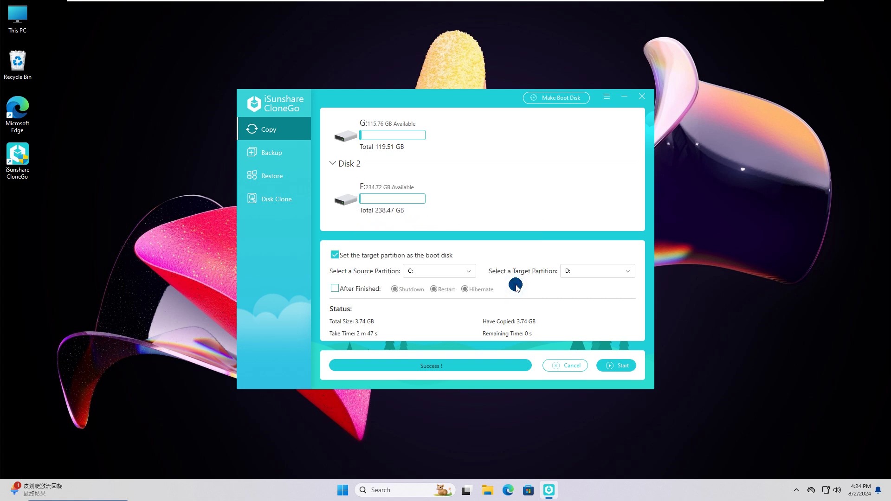
Step: Open New Volume (F:) from This PC to check the 74 copied items, then close Explorer
double_click(17, 23)
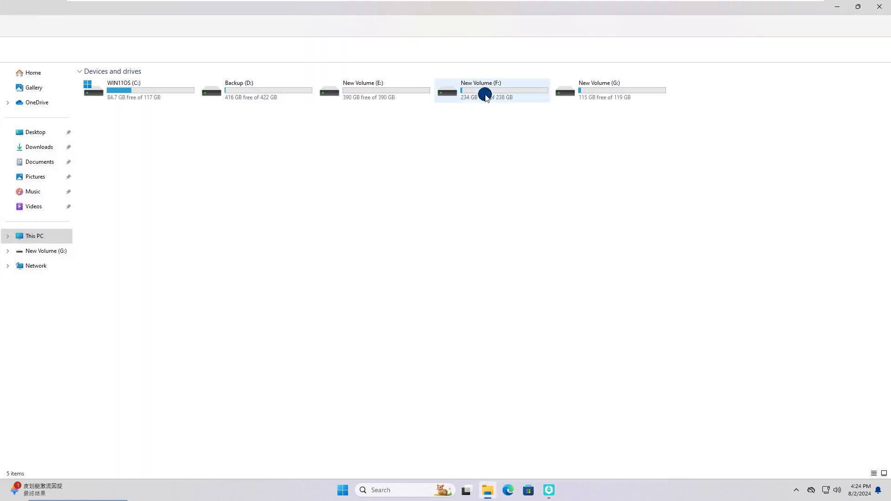
double_click(483, 94)
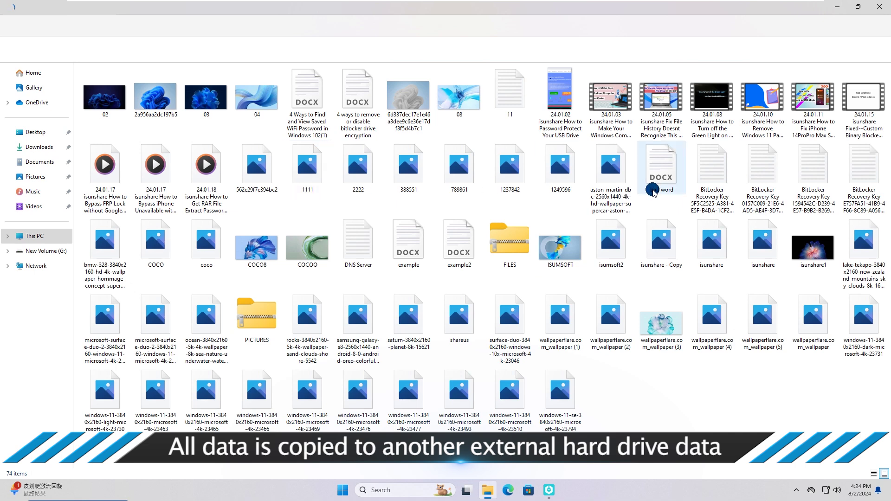
click(882, 7)
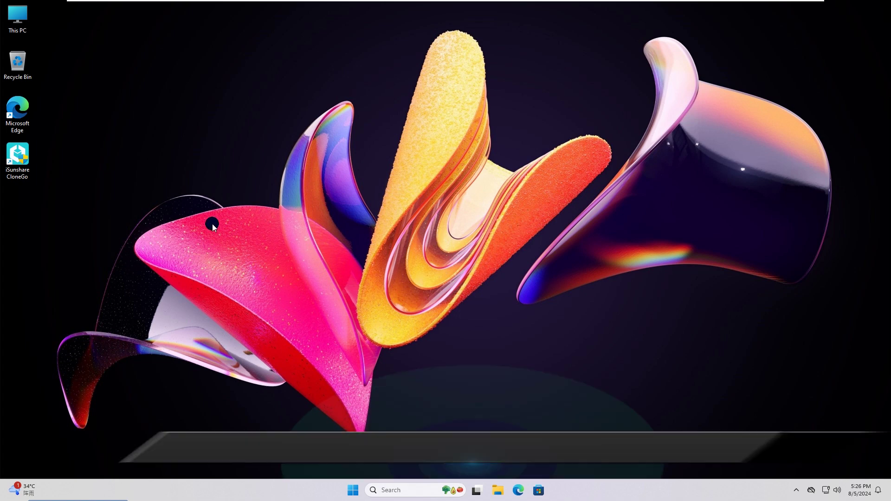
Step: Relaunch CloneGo as administrator and switch to Disk Clone mode
double_click(23, 161)
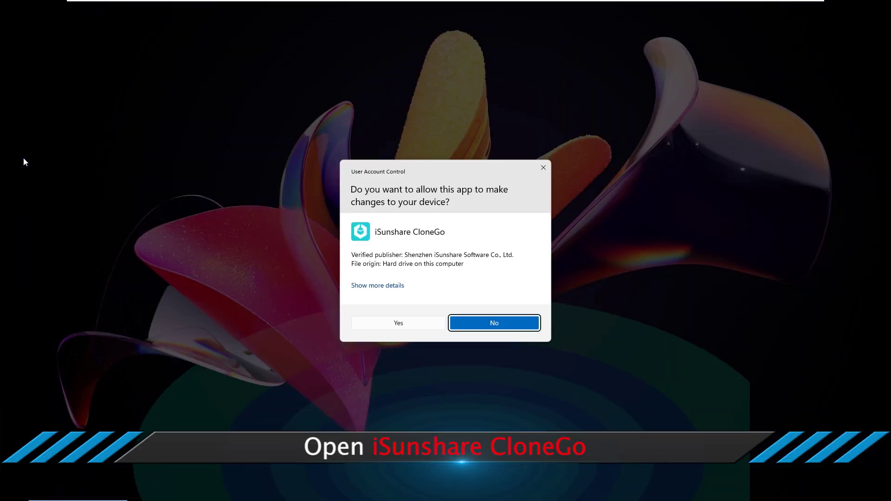
click(387, 323)
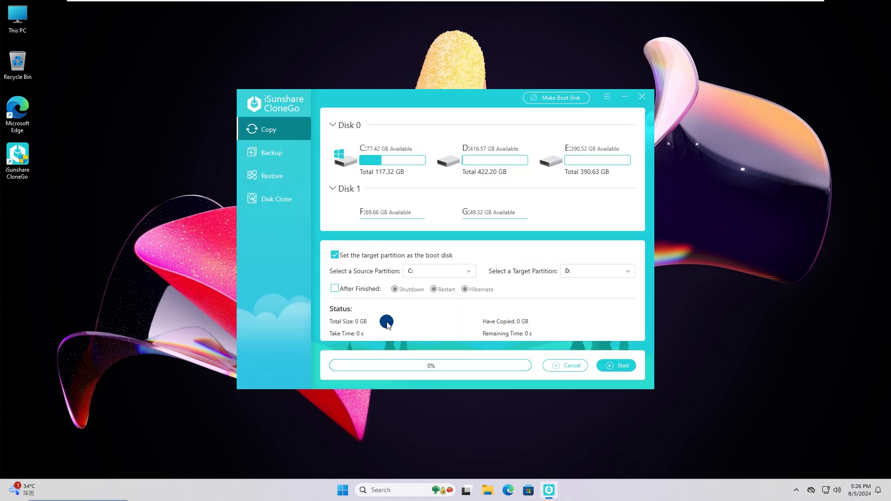
click(274, 201)
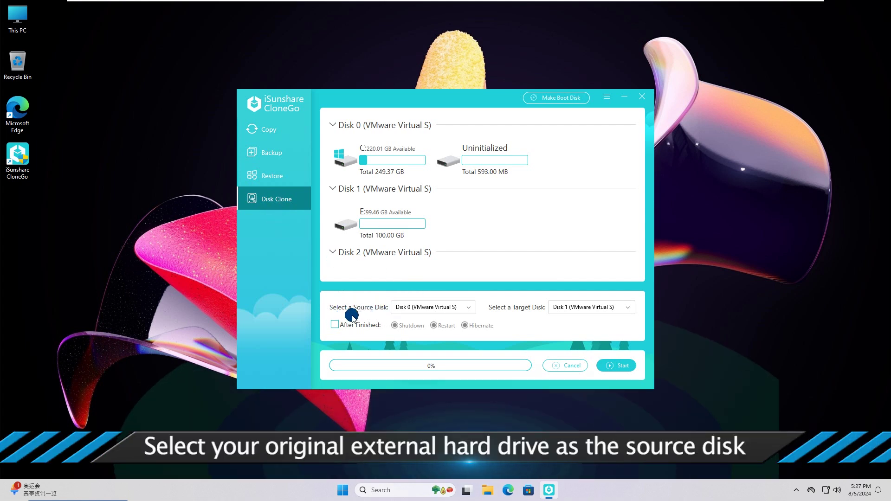
Step: Keep Disk 0 as source disk and choose Disk 3 (VMware Virtual NVMe Disk) as target
click(424, 309)
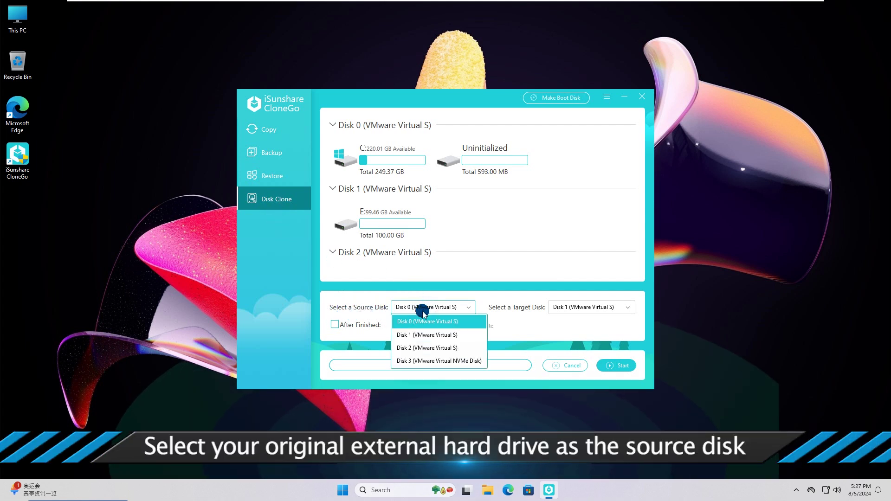
click(415, 321)
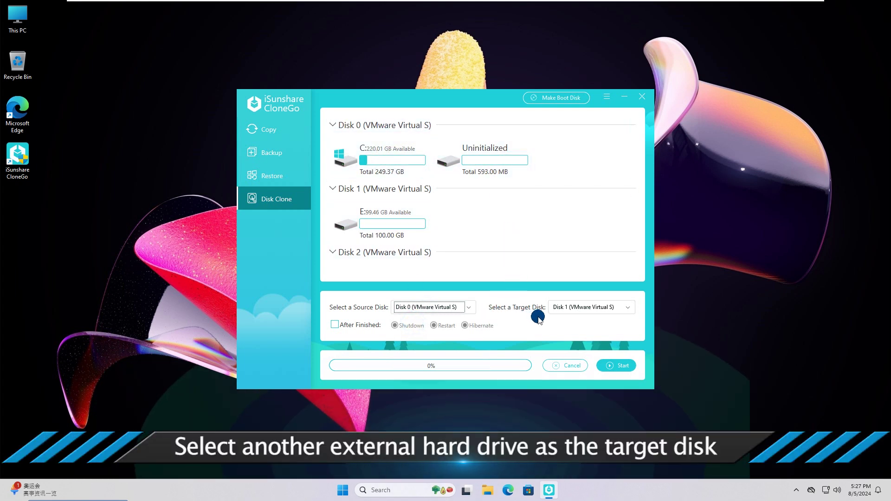
click(563, 307)
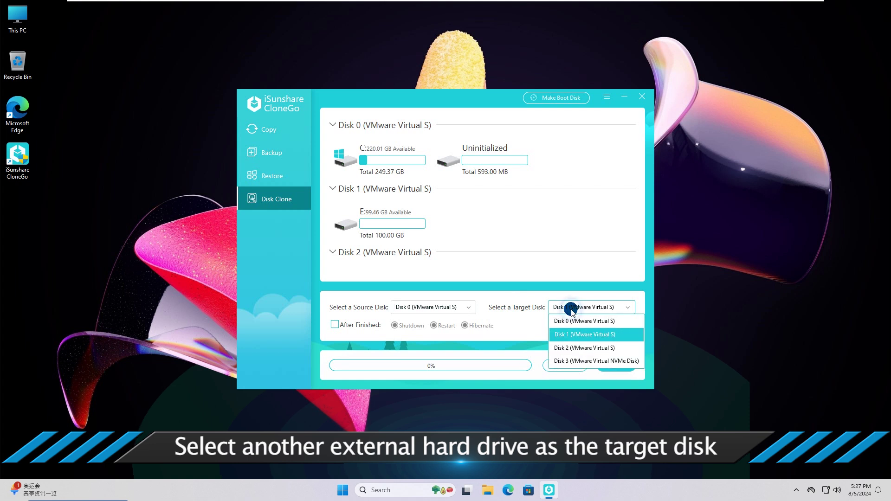
click(567, 360)
scroll(534, 253, down, 3)
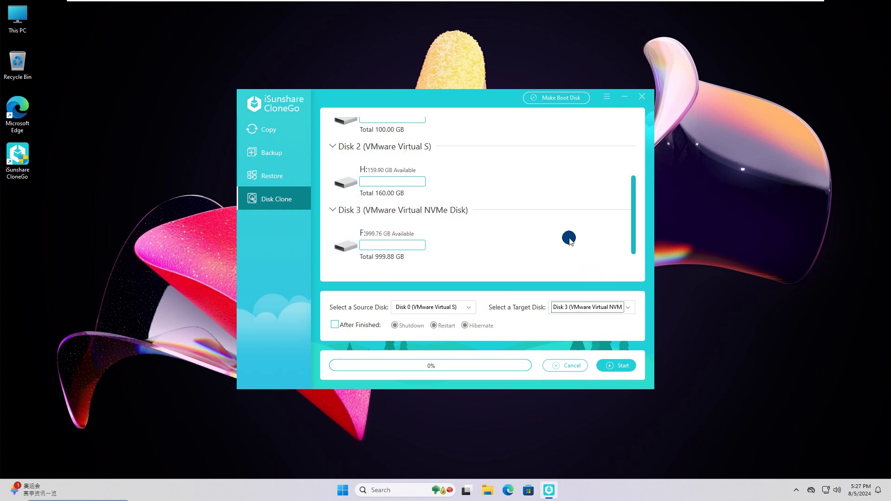
scroll(567, 235, up, 3)
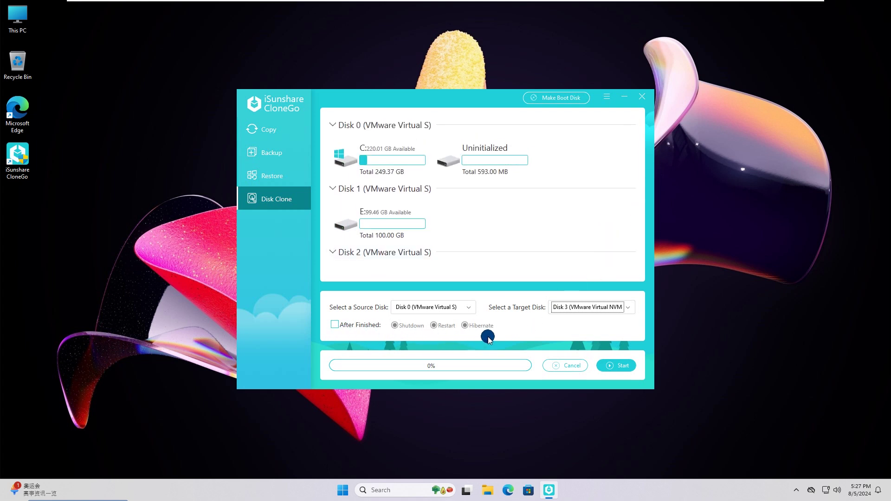
Step: Run the Disk 0 to Disk 3 clone, confirm formatting Disk 3, and dismiss the completion notice
click(612, 368)
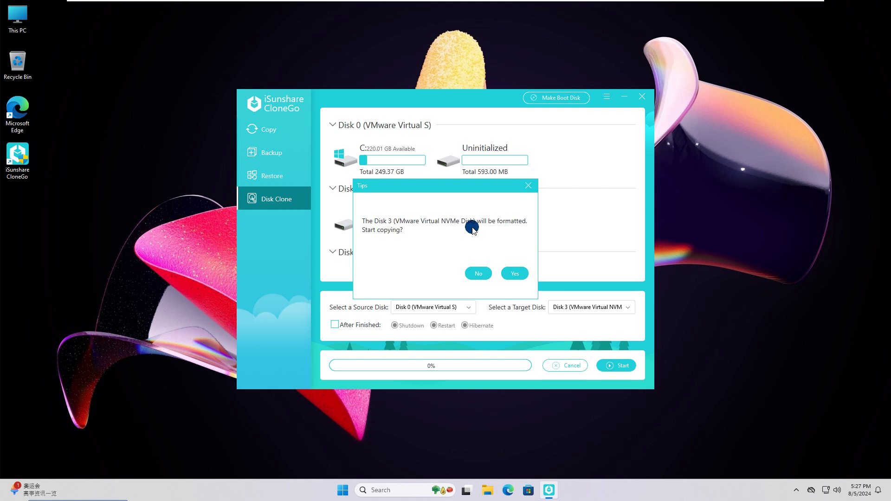
click(514, 274)
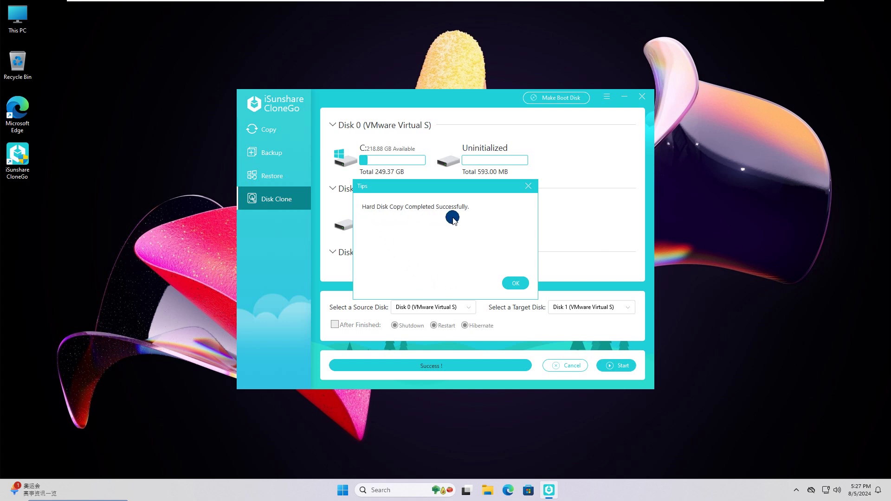
click(511, 284)
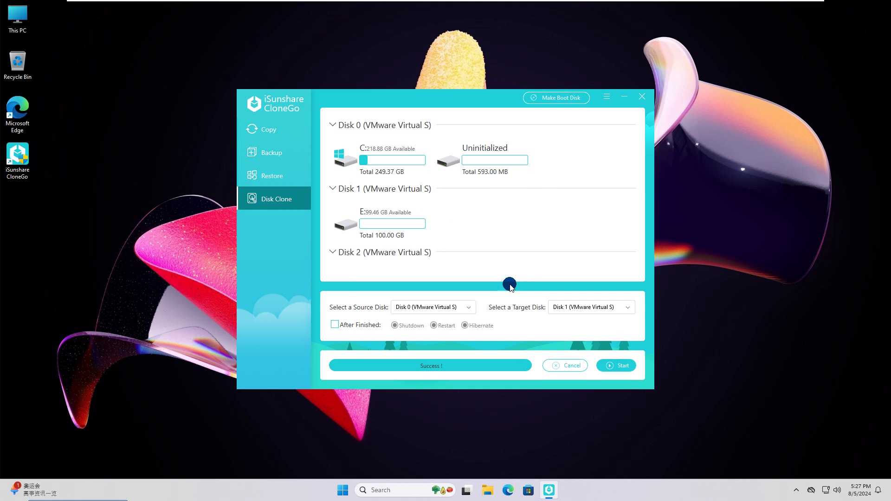